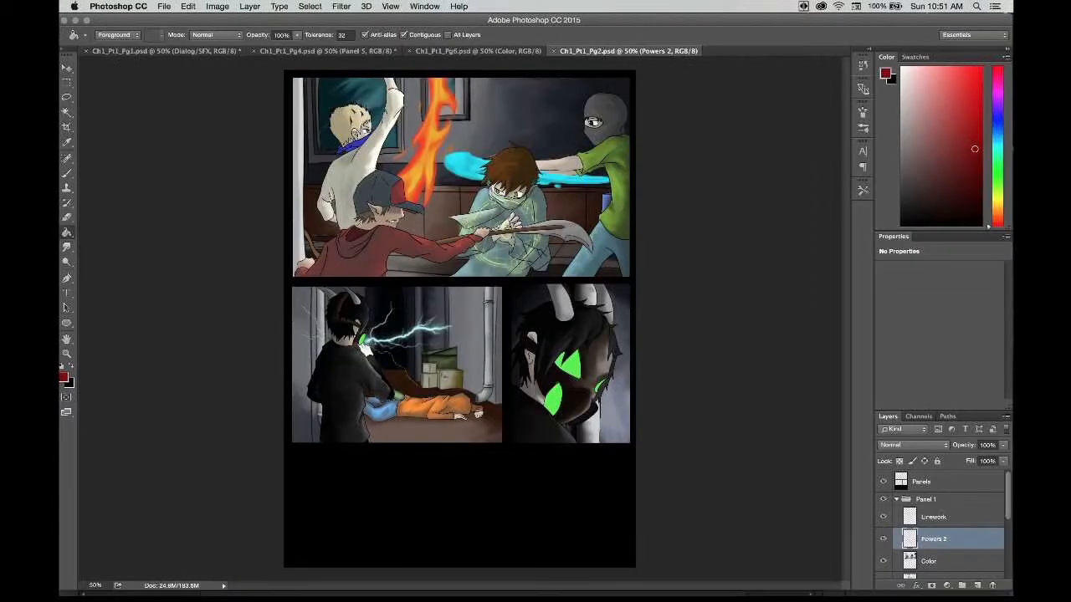
# Write a green 'Hand' note on the red hoodie with an arrow to the glowing hand
pyautogui.moveTo(375, 249); pyautogui.dragTo(383, 323)
pyautogui.moveTo(383, 323); pyautogui.dragTo(395, 302)
pyautogui.moveTo(344, 237); pyautogui.dragTo(350, 249)
pyautogui.moveTo(347, 241); pyautogui.dragTo(357, 234)
pyautogui.moveTo(353, 230); pyautogui.dragTo(360, 242)
# Draw a green arrow down the lower-right panel labelled 'Still Hand'
pyautogui.moveTo(601, 315); pyautogui.dragTo(605, 403)
pyautogui.moveTo(610, 389); pyautogui.dragTo(607, 413)
pyautogui.moveTo(572, 290); pyautogui.dragTo(613, 299)
pyautogui.moveTo(619, 269); pyautogui.dragTo(618, 303)
pyautogui.moveTo(623, 269); pyautogui.dragTo(623, 303)
pyautogui.moveTo(641, 289)
pyautogui.mouseDown()
pyautogui.moveTo(642, 316)
pyautogui.moveTo(656, 316)
pyautogui.mouseUp()
pyautogui.moveTo(662, 308); pyautogui.dragTo(676, 316)
pyautogui.moveTo(678, 316); pyautogui.dragTo(704, 297)
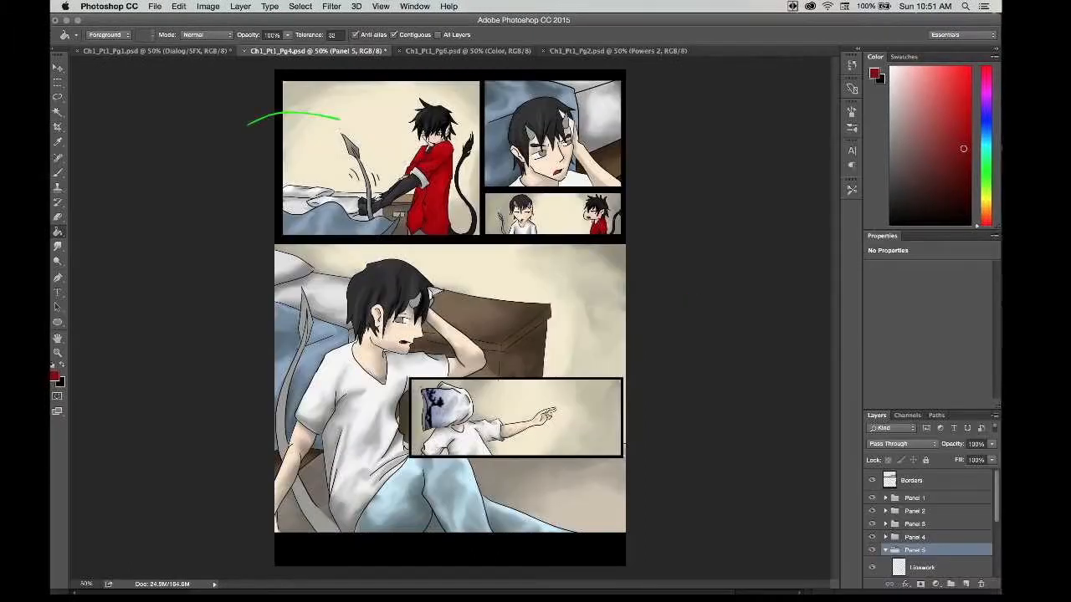
# On page 4, add 'Reflective' and 'Not Reflective' notes with arrows to the panels
pyautogui.moveTo(335, 118); pyautogui.dragTo(412, 143)
pyautogui.moveTo(127, 147)
pyautogui.mouseDown()
pyautogui.moveTo(148, 167)
pyautogui.moveTo(259, 160)
pyautogui.mouseUp()
pyautogui.moveTo(646, 456)
pyautogui.mouseDown()
pyautogui.moveTo(717, 423)
pyautogui.moveTo(386, 452)
pyautogui.mouseUp()
pyautogui.moveTo(399, 437); pyautogui.dragTo(383, 448)
pyautogui.moveTo(701, 403)
pyautogui.mouseDown()
pyautogui.moveTo(704, 388)
pyautogui.moveTo(726, 390)
pyautogui.mouseUp()
pyautogui.moveTo(733, 377); pyautogui.dragTo(748, 378)
pyautogui.moveTo(740, 430); pyautogui.dragTo(744, 416)
pyautogui.moveTo(746, 424); pyautogui.dragTo(850, 425)
pyautogui.moveTo(677, 234)
pyautogui.mouseDown()
pyautogui.moveTo(617, 226)
pyautogui.moveTo(604, 164)
pyautogui.mouseUp()
# Draw an arrow into the top-right panel and label it 'Light blocked'
pyautogui.moveTo(679, 204)
pyautogui.mouseDown()
pyautogui.moveTo(689, 220)
pyautogui.moveTo(742, 201)
pyautogui.mouseUp()
pyautogui.moveTo(697, 251); pyautogui.dragTo(709, 268)
pyautogui.moveTo(719, 261); pyautogui.dragTo(716, 268)
pyautogui.moveTo(736, 261)
pyautogui.mouseDown()
pyautogui.moveTo(727, 267)
pyautogui.moveTo(745, 269)
pyautogui.mouseUp()
pyautogui.moveTo(754, 258); pyautogui.dragTo(754, 269)
pyautogui.moveTo(761, 265); pyautogui.dragTo(774, 266)
pyautogui.moveTo(780, 261); pyautogui.dragTo(783, 266)
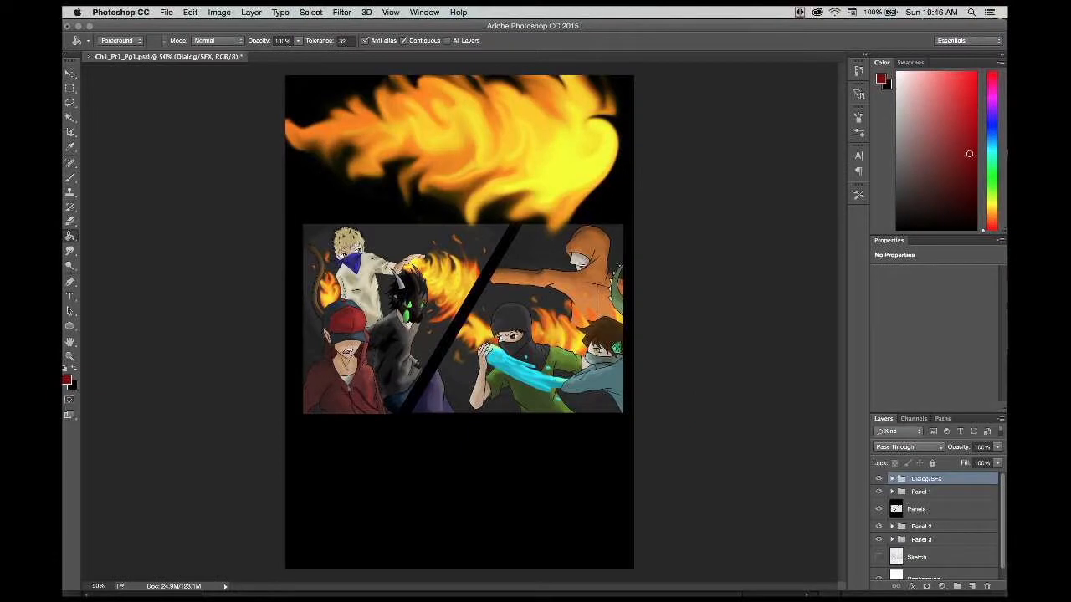
# Circle the central and small left-edge fires in green, with arrows to the three left-hand characters
pyautogui.moveTo(487, 270); pyautogui.dragTo(444, 261)
pyautogui.moveTo(427, 256); pyautogui.dragTo(365, 247)
pyautogui.moveTo(464, 320)
pyautogui.mouseDown()
pyautogui.moveTo(434, 368)
pyautogui.moveTo(370, 398)
pyautogui.mouseUp()
pyautogui.moveTo(381, 386); pyautogui.dragTo(383, 399)
pyautogui.moveTo(448, 317); pyautogui.dragTo(424, 343)
pyautogui.moveTo(342, 287); pyautogui.dragTo(333, 267)
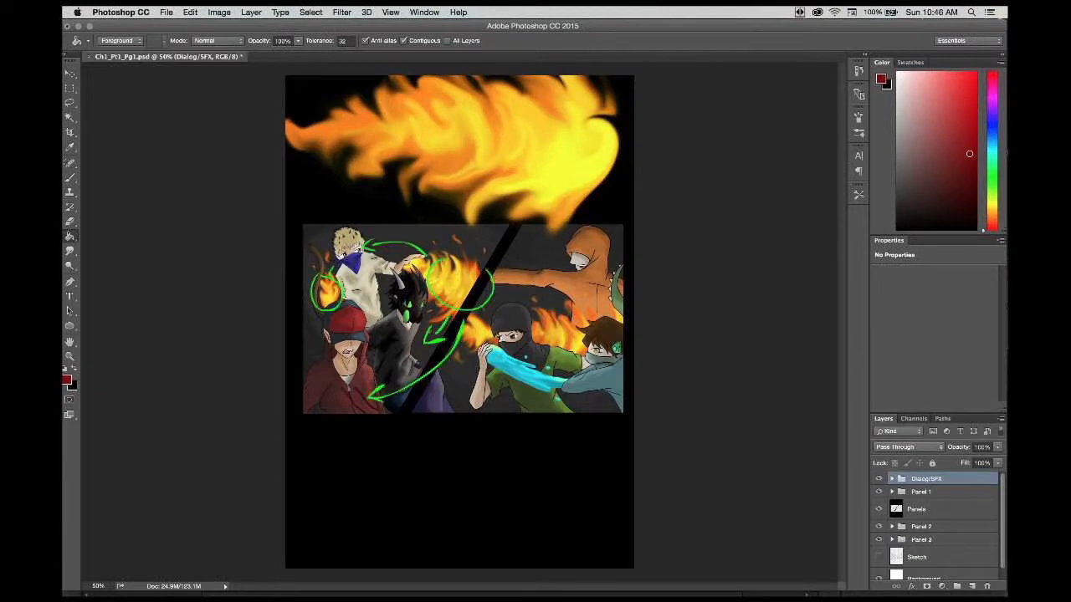